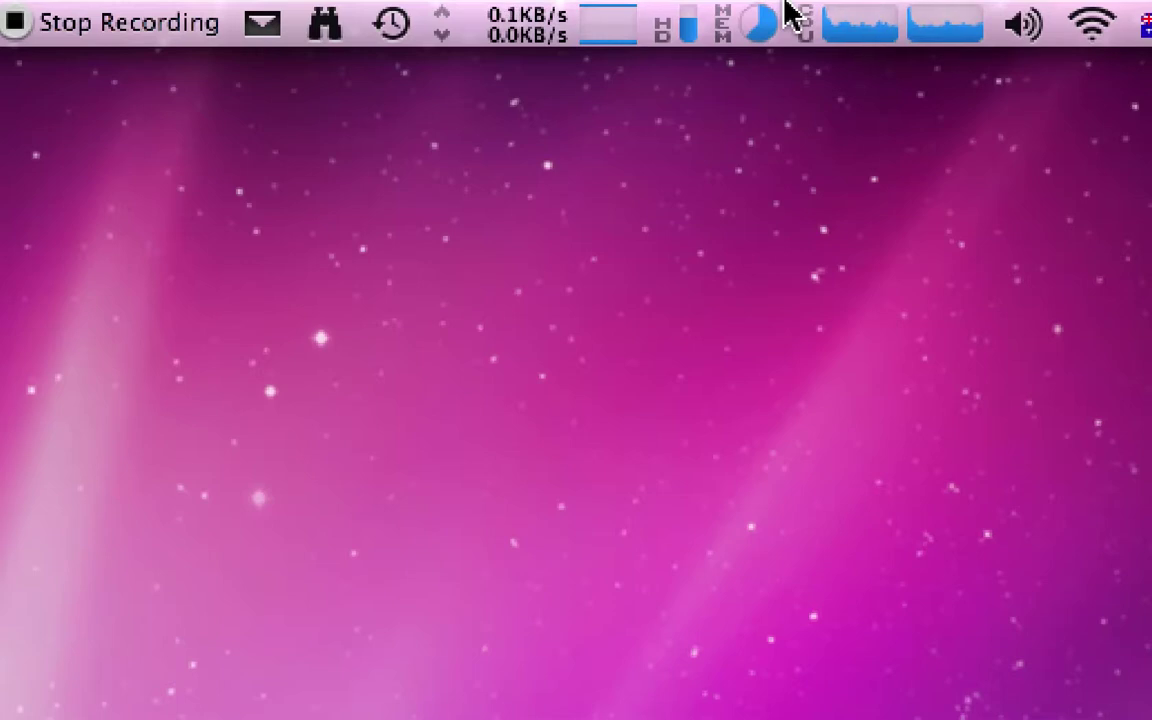
Examine the CPU and network statistics in the iStat dropdowns of the menu bar
{"action": "left_click", "coordinate": [900, 14]}
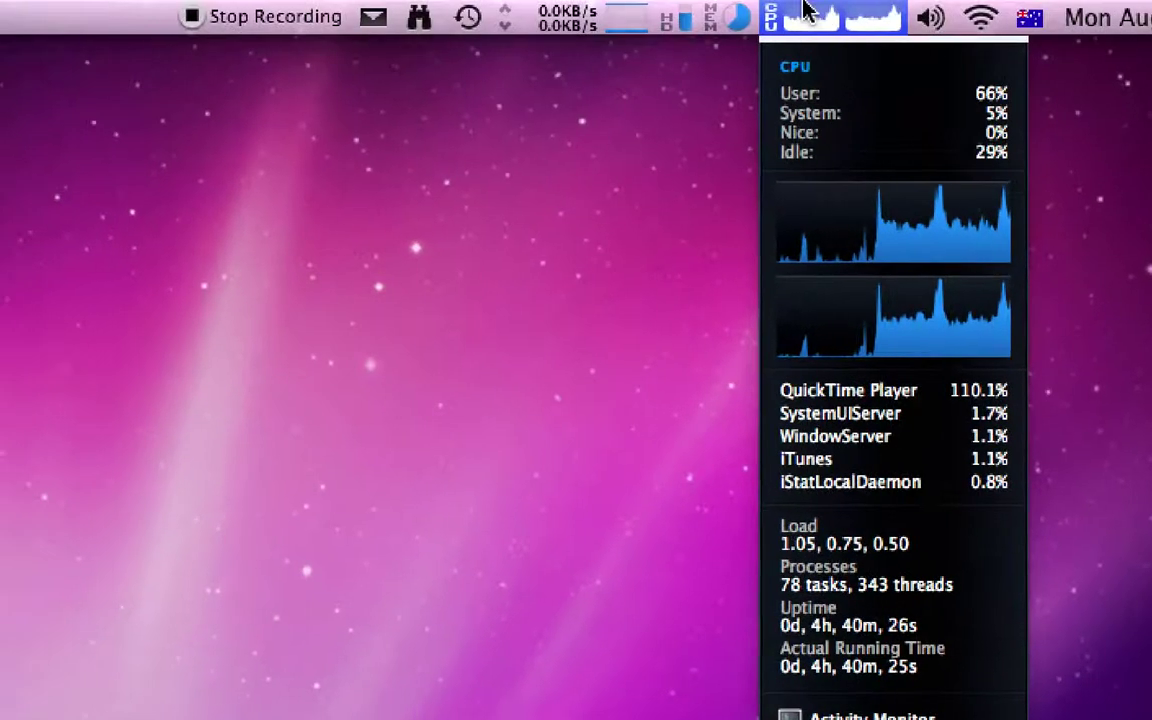
{"action": "mouse_move", "coordinate": [700, 0]}
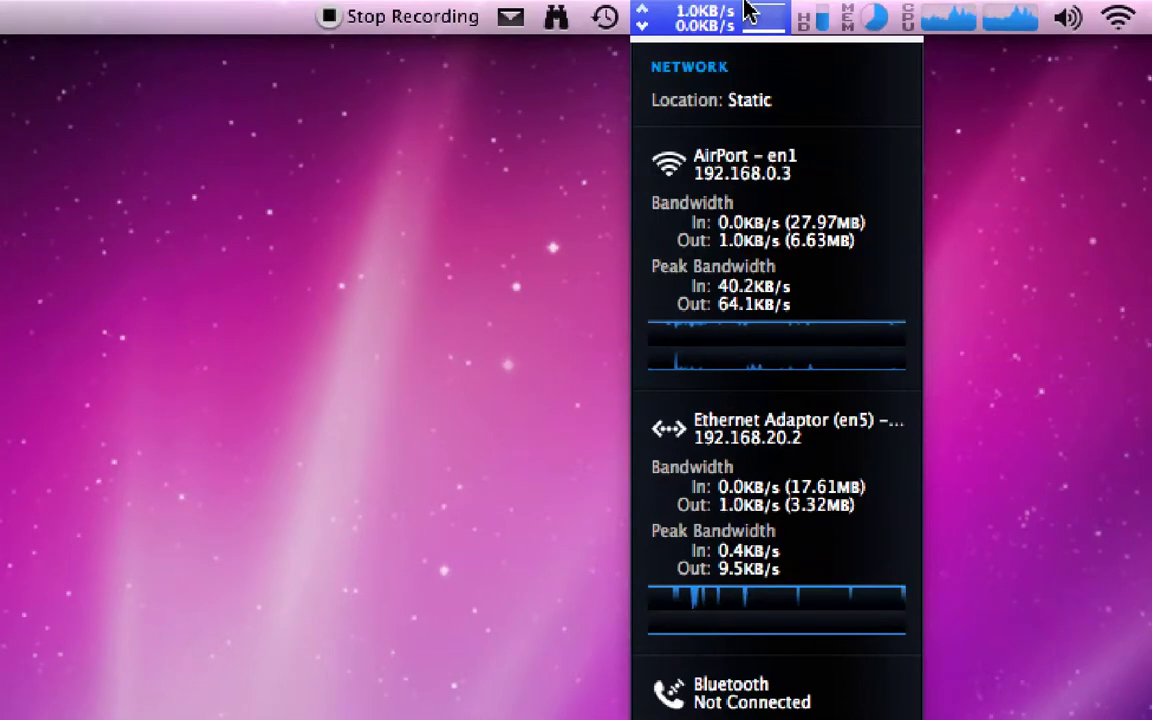
{"action": "left_click", "coordinate": [745, 10]}
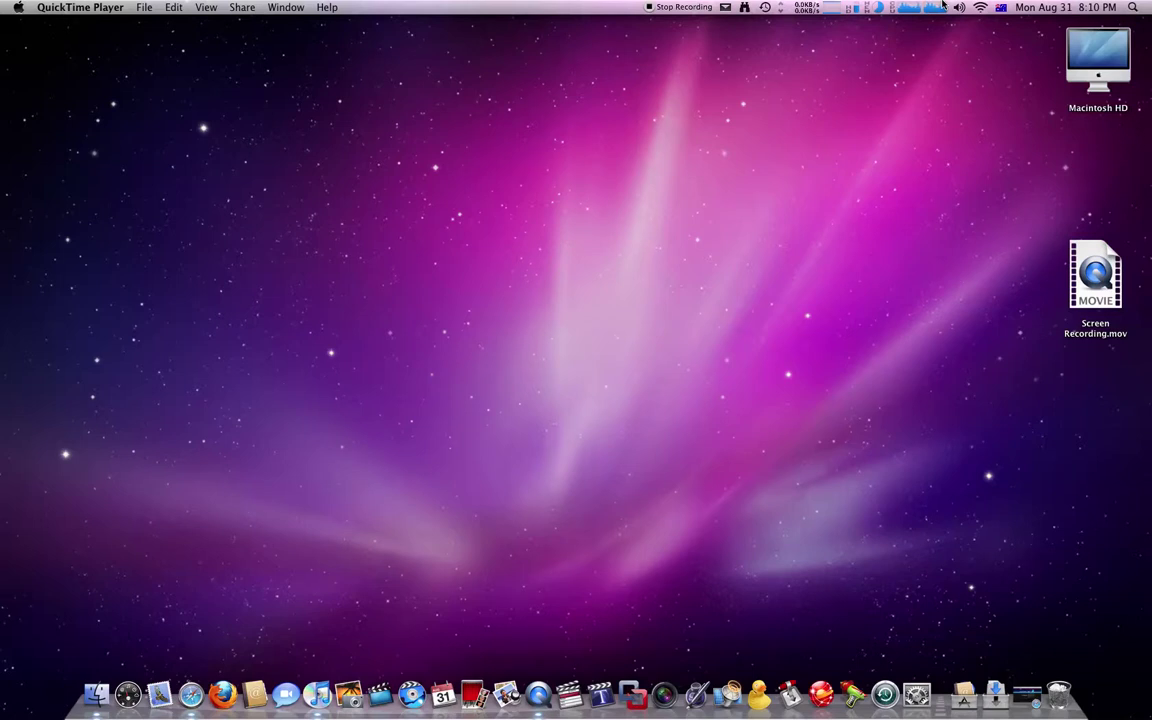
Switch to Safari, open the iStat Menu 2.0 Beta support email and highlight its istatmenus_build110.zip download link
{"action": "left_click", "coordinate": [1035, 665]}
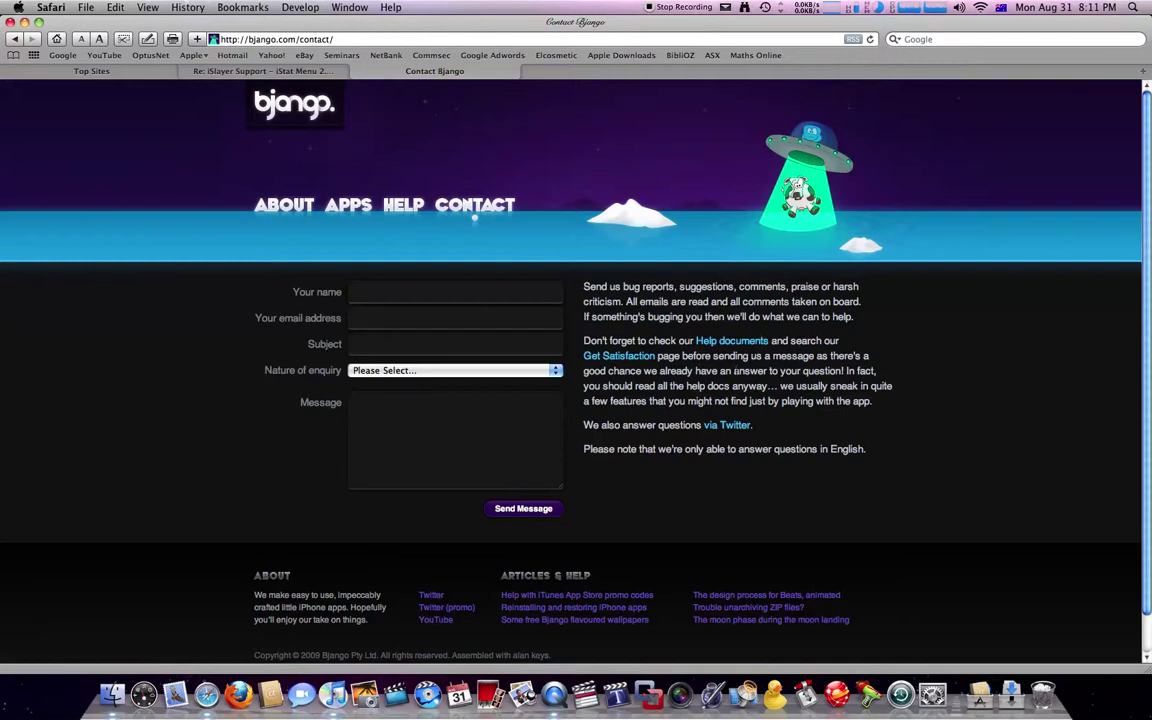
{"action": "left_click", "coordinate": [265, 72]}
{"action": "left_click_drag", "start_coordinate": [606, 413], "coordinate": [577, 413]}
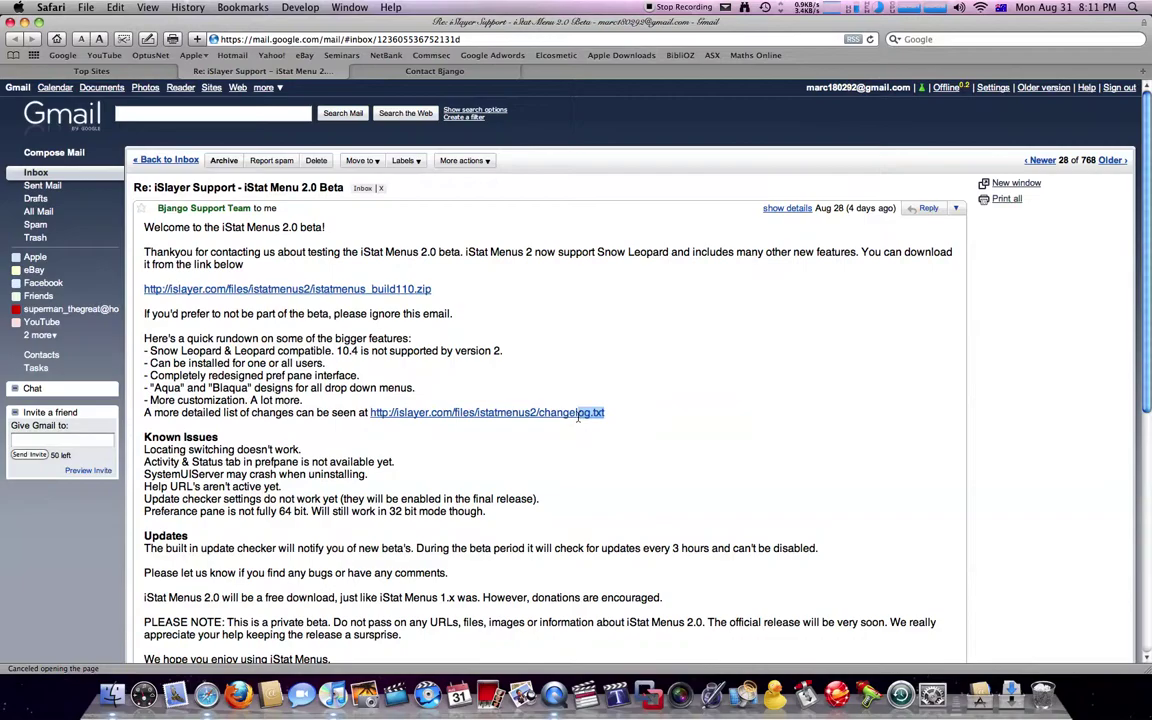
{"action": "left_click_drag", "start_coordinate": [432, 289], "coordinate": [147, 290]}
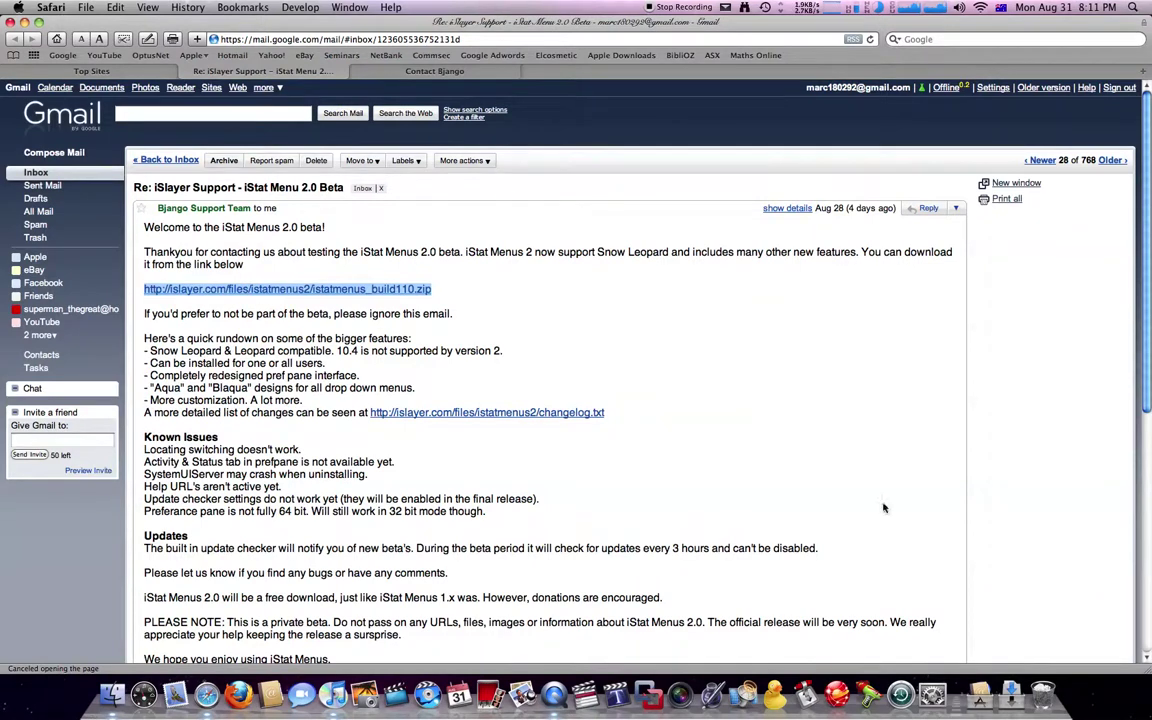
Open the iStat Menus pane in System Preferences and review the CPU, Memory, Disk Usage and Activity settings
{"action": "left_click", "coordinate": [936, 703]}
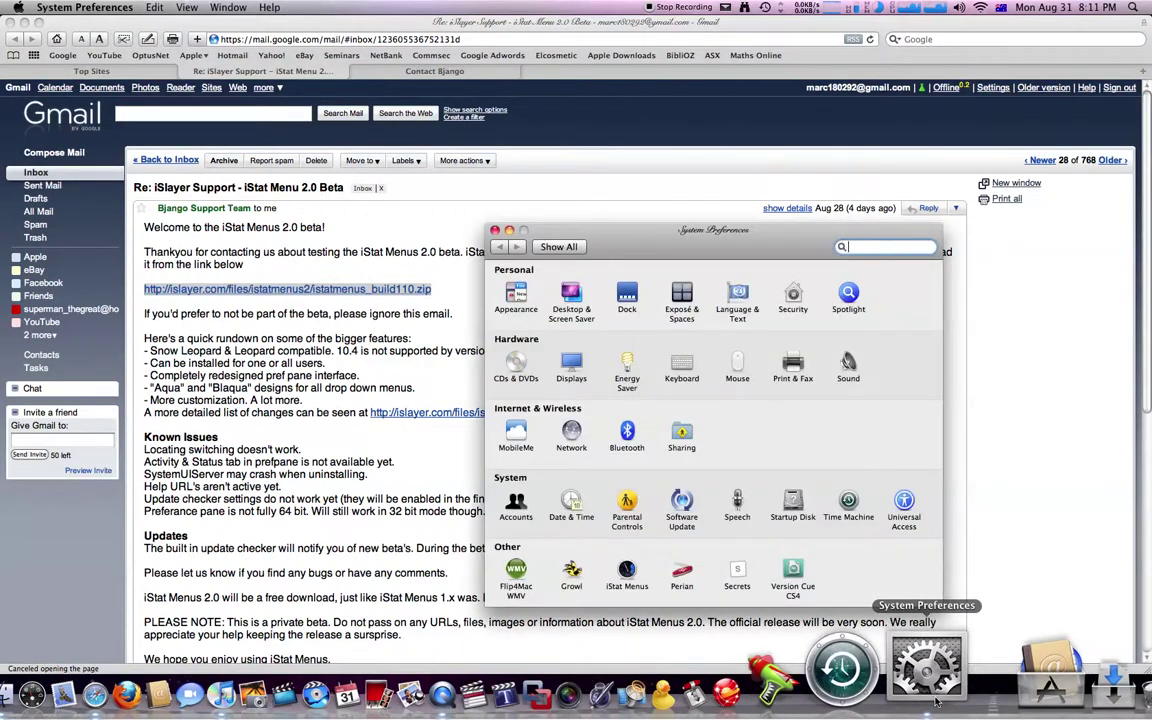
{"action": "left_click", "coordinate": [627, 574]}
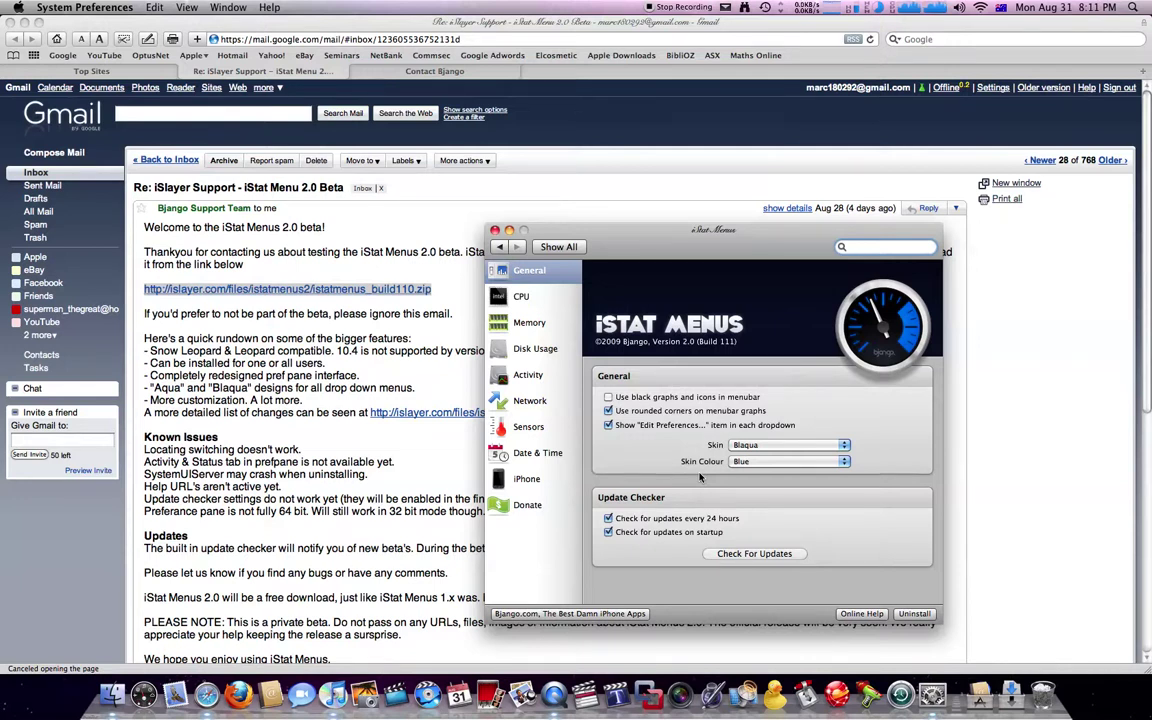
{"action": "left_click", "coordinate": [535, 300]}
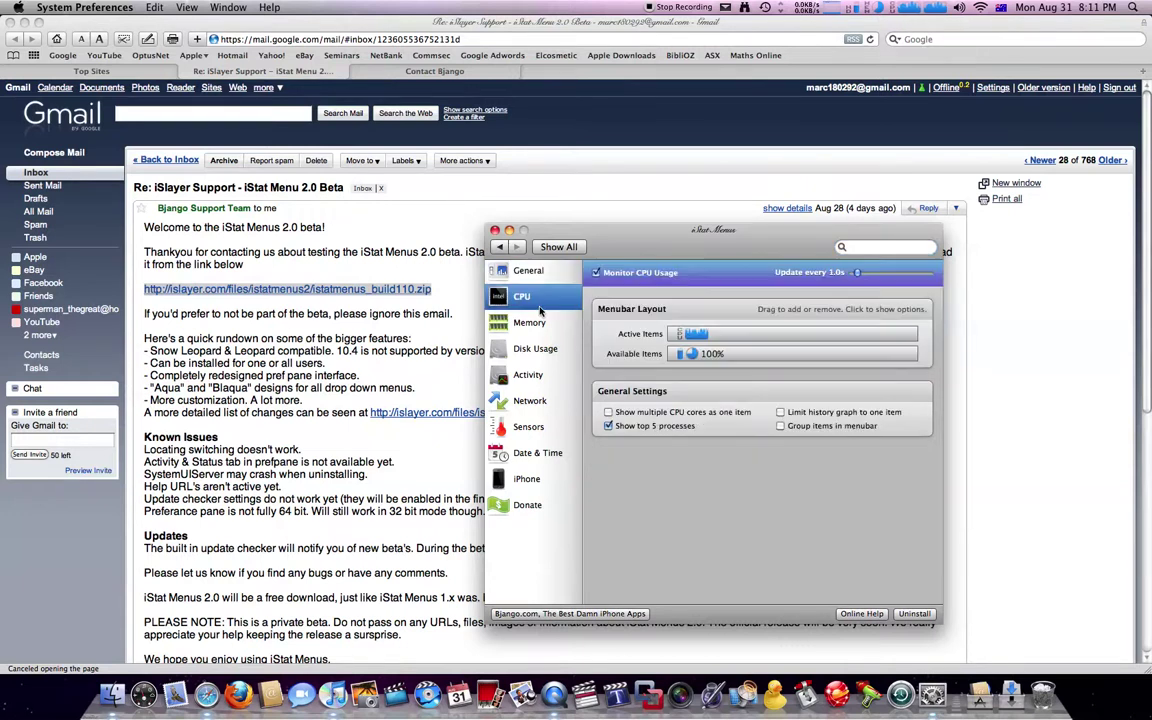
{"action": "left_click", "coordinate": [530, 322]}
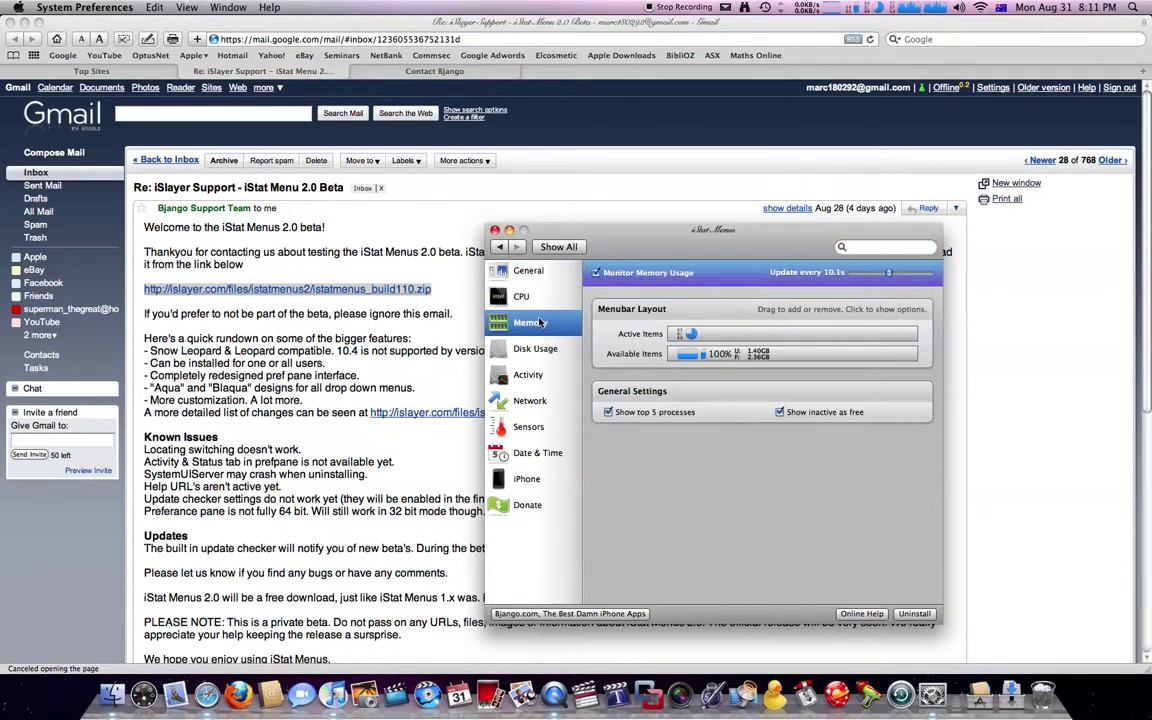
{"action": "left_click", "coordinate": [535, 348]}
{"action": "left_click", "coordinate": [540, 376]}
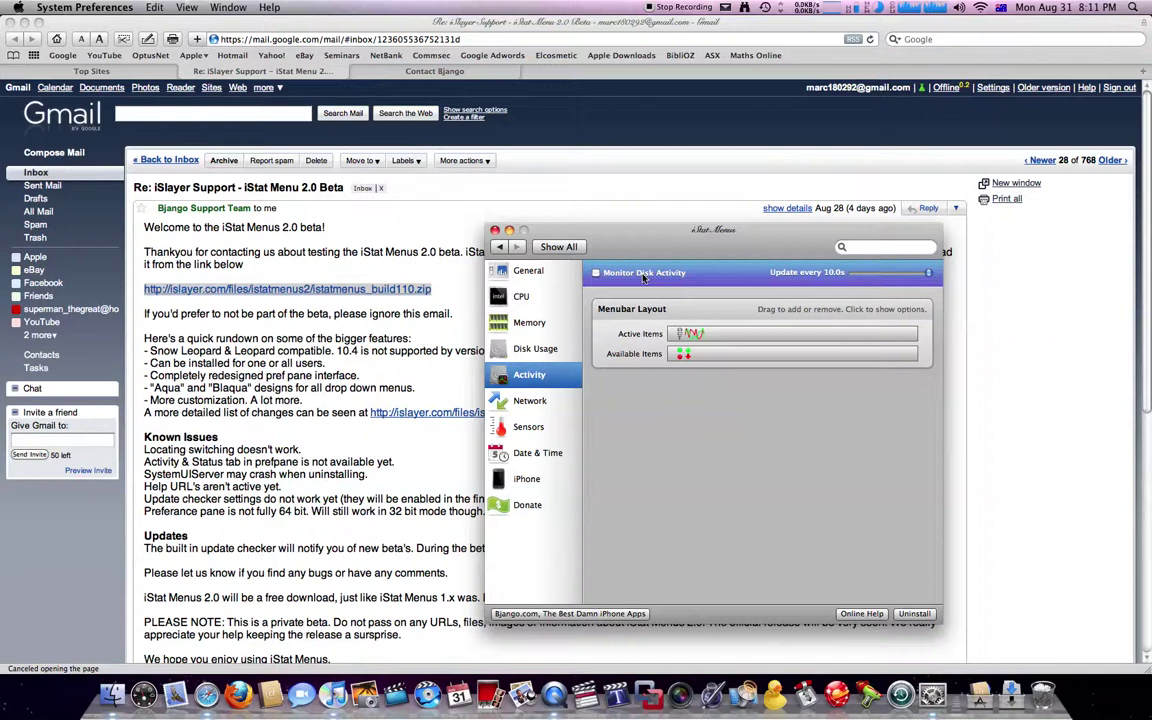
{"action": "left_click", "coordinate": [550, 331]}
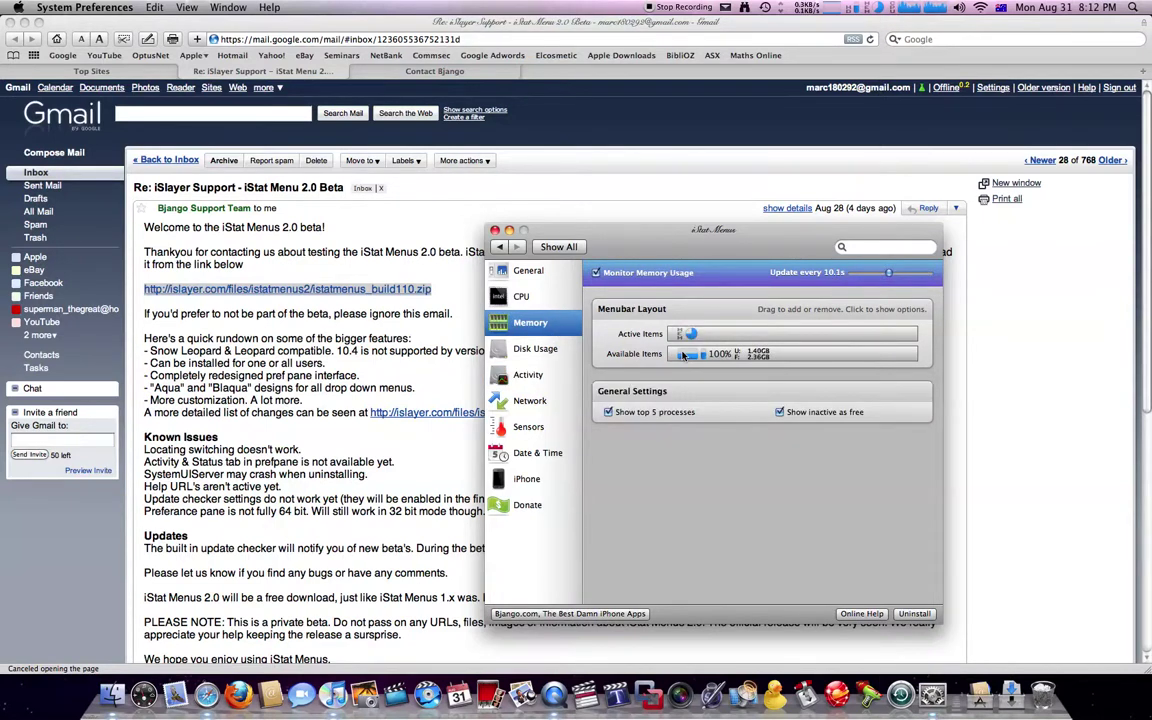
Try adding the percentage item to the CPU monitor's active menu bar items, and move it back to the available ones
{"action": "left_click", "coordinate": [524, 296]}
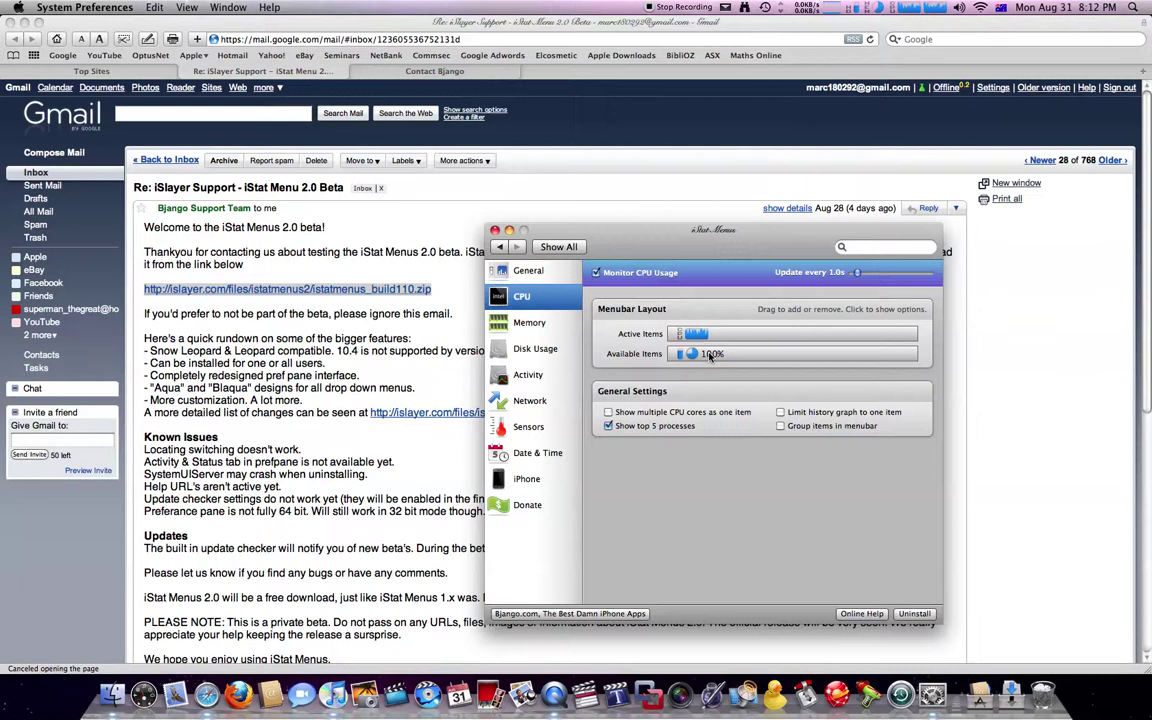
{"action": "left_click_drag", "start_coordinate": [710, 353], "coordinate": [724, 341]}
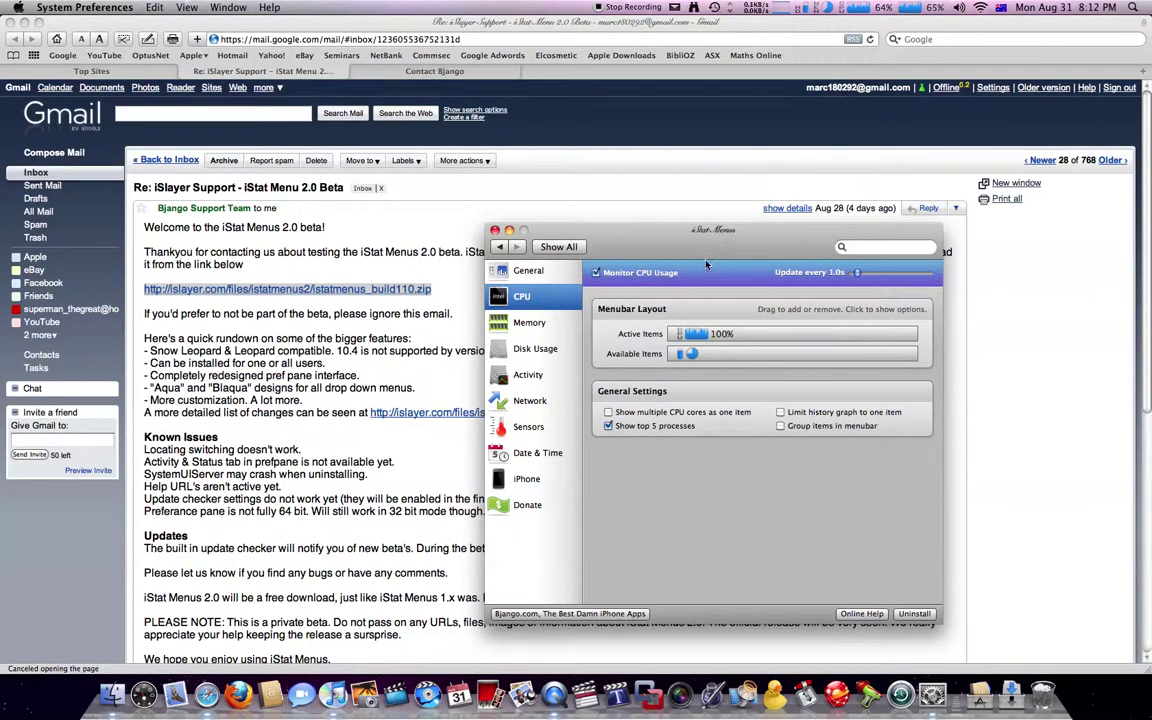
{"action": "left_click_drag", "start_coordinate": [720, 334], "coordinate": [718, 355]}
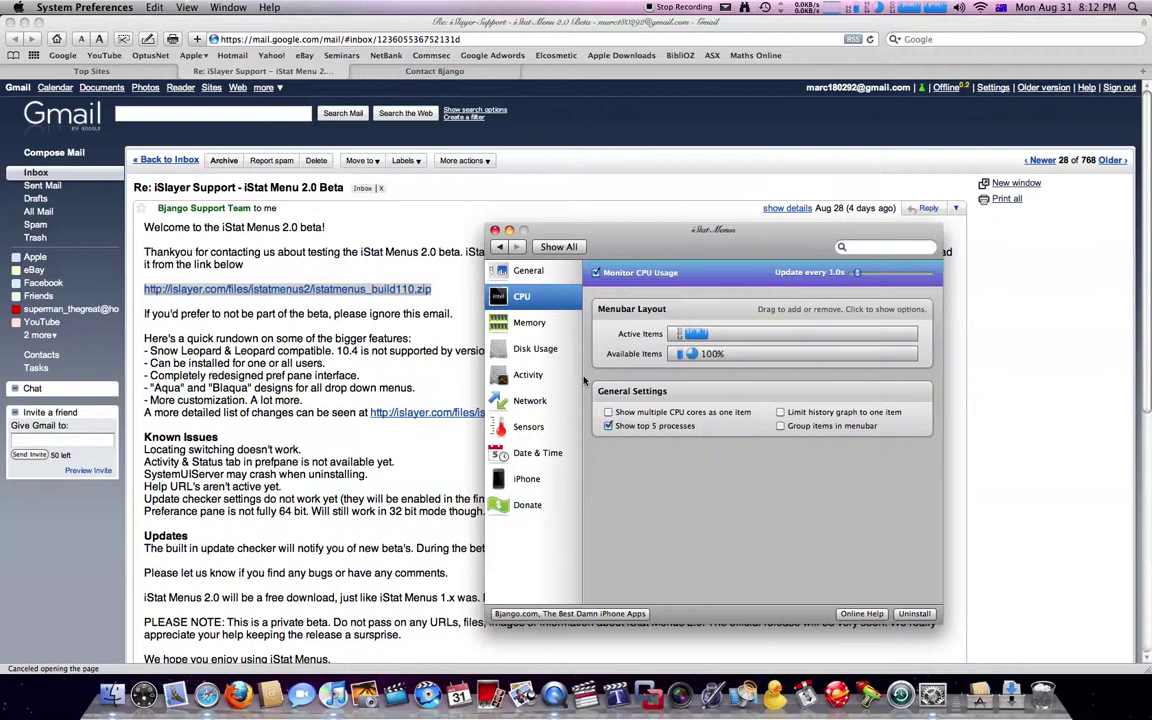
Preview the Aqua skin on the CPU dropdown and set the skin back to Blaqua in the General settings
{"action": "left_click", "coordinate": [528, 271]}
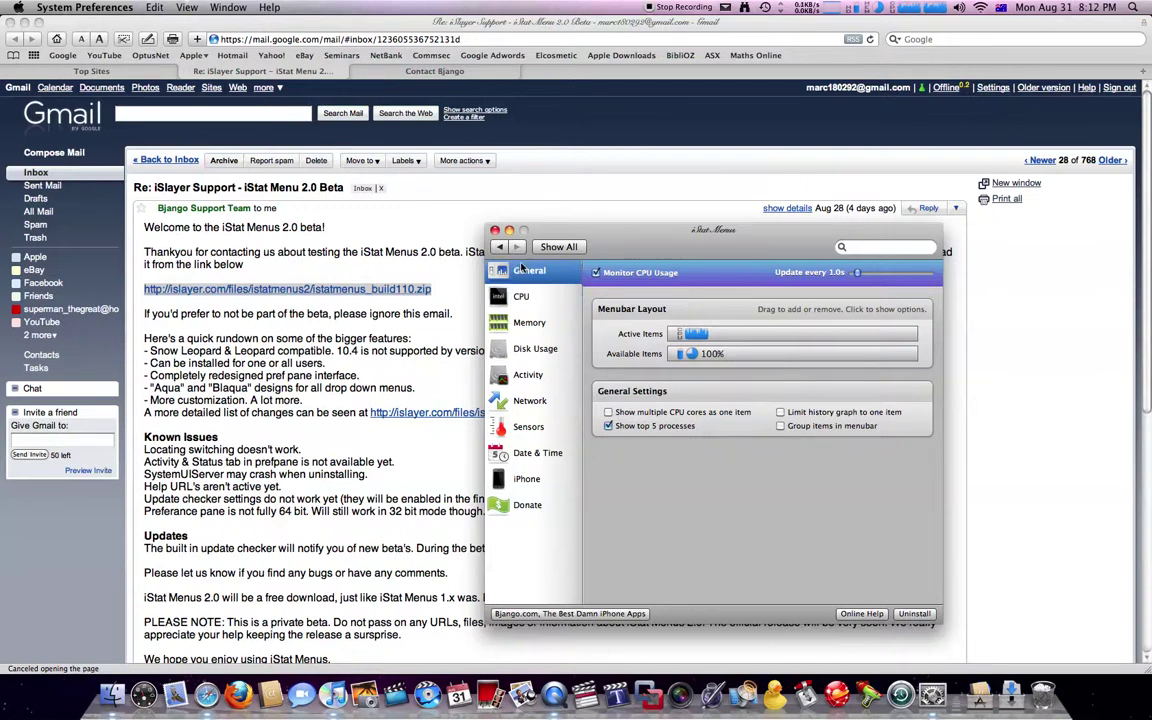
{"action": "left_click", "coordinate": [772, 446]}
{"action": "left_click", "coordinate": [743, 434]}
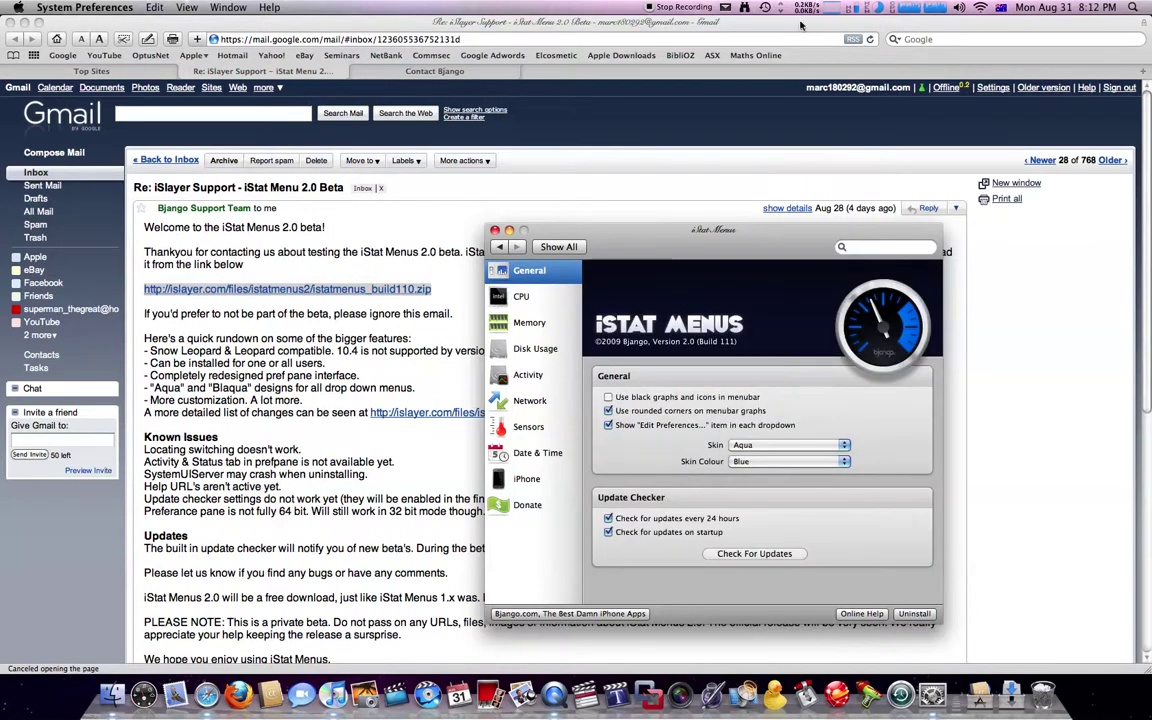
{"action": "left_click", "coordinate": [895, 7]}
{"action": "left_click", "coordinate": [895, 7]}
{"action": "left_click", "coordinate": [762, 446]}
{"action": "left_click", "coordinate": [762, 456]}
Try black menu bar graphs and the Green skin colour with the dropdowns, and restore the Blue skin colour
{"action": "left_click", "coordinate": [707, 399]}
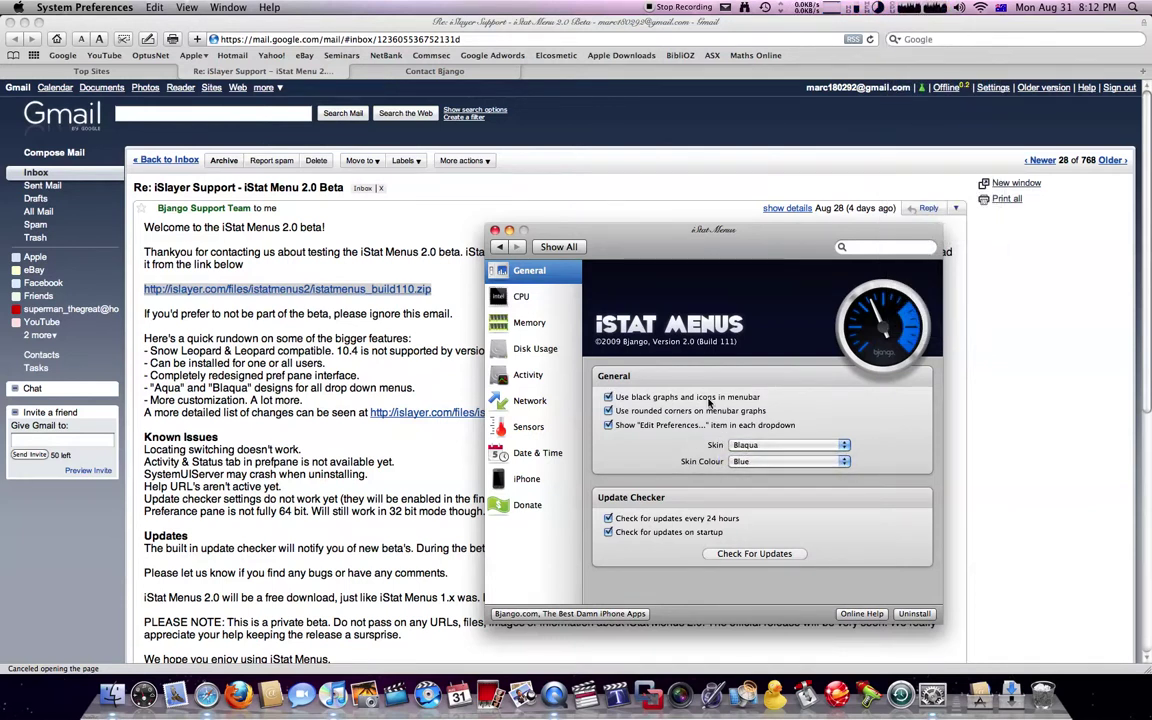
{"action": "left_click", "coordinate": [760, 461]}
{"action": "left_click", "coordinate": [757, 494]}
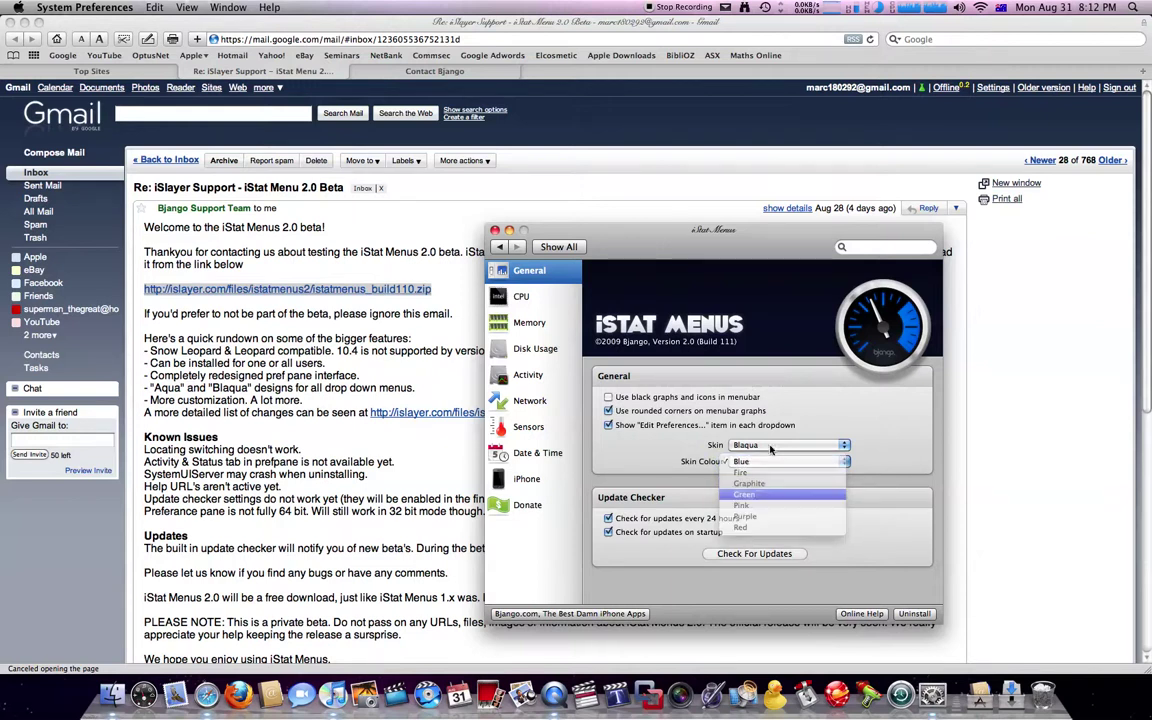
{"action": "left_click", "coordinate": [800, 7]}
{"action": "left_click", "coordinate": [873, 7]}
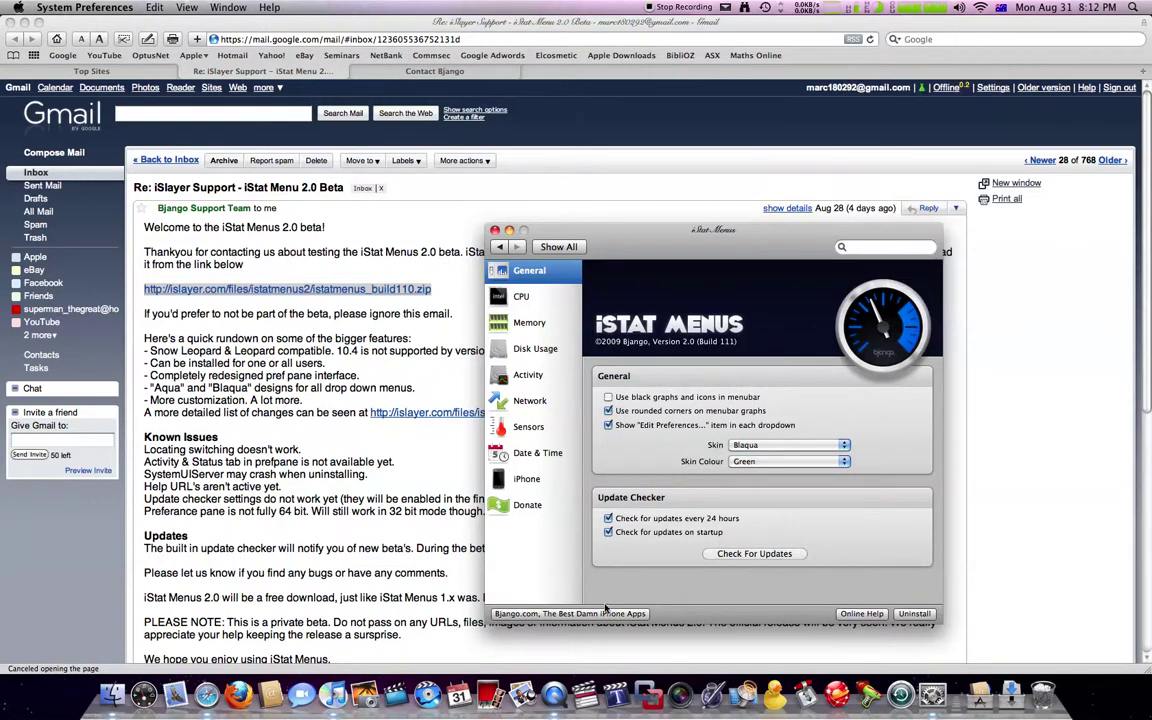
{"action": "left_click", "coordinate": [785, 461]}
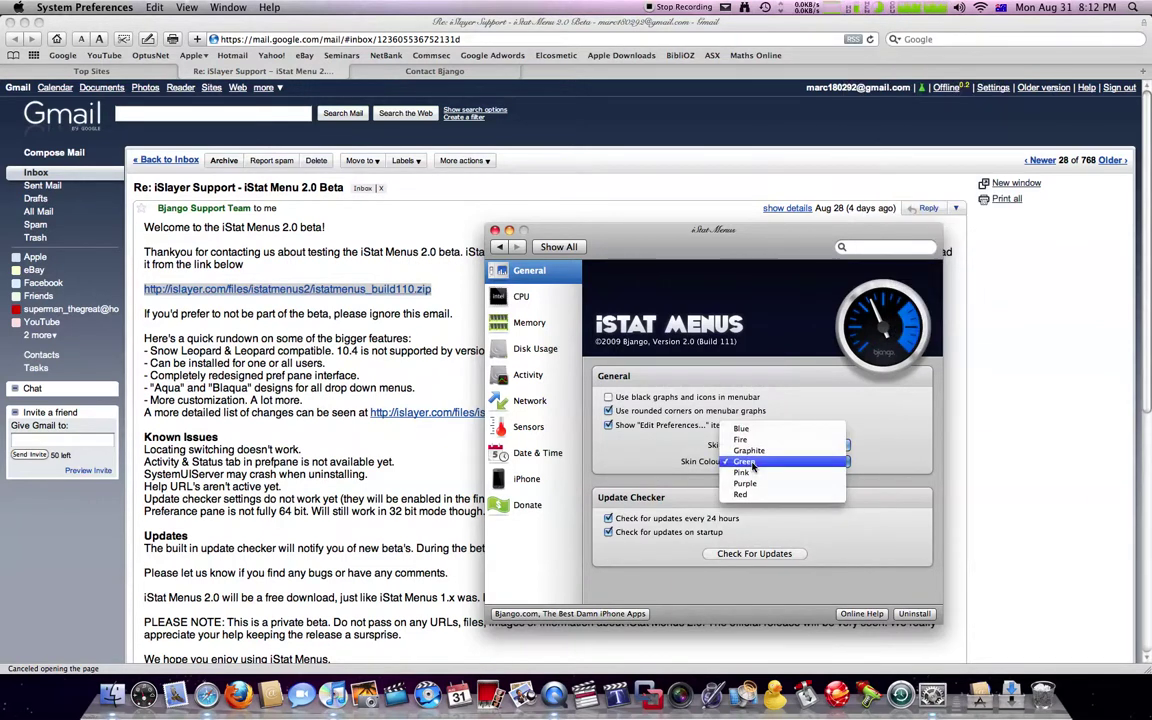
{"action": "left_click", "coordinate": [765, 429]}
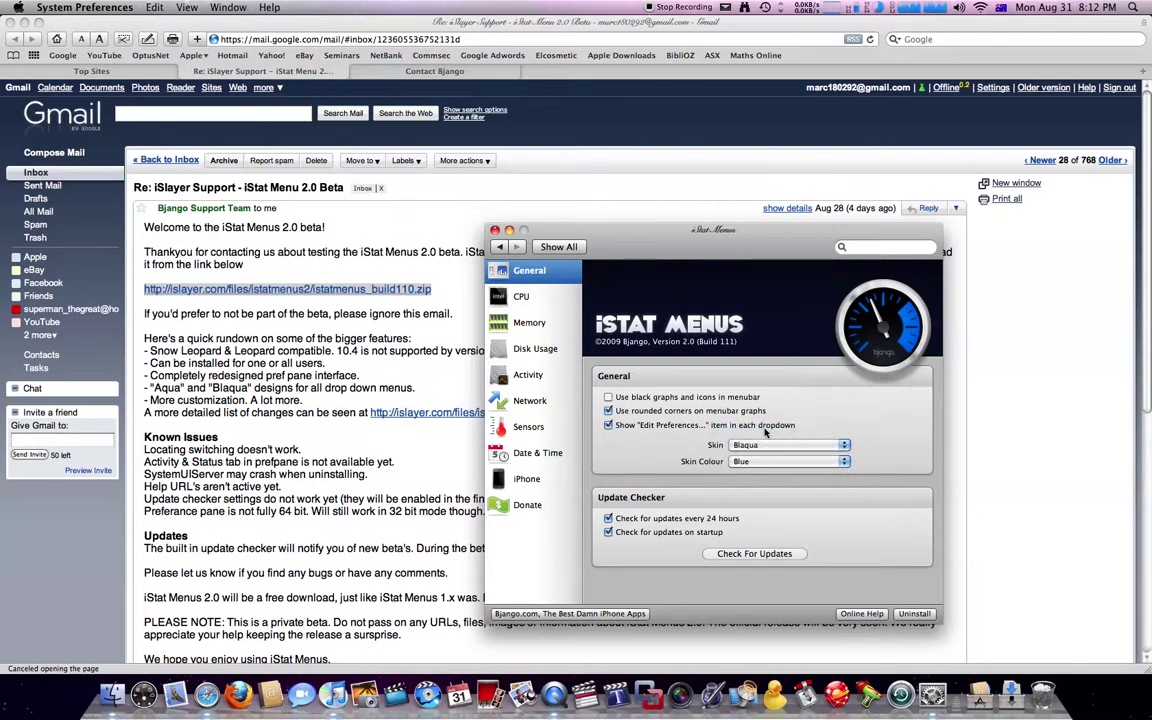